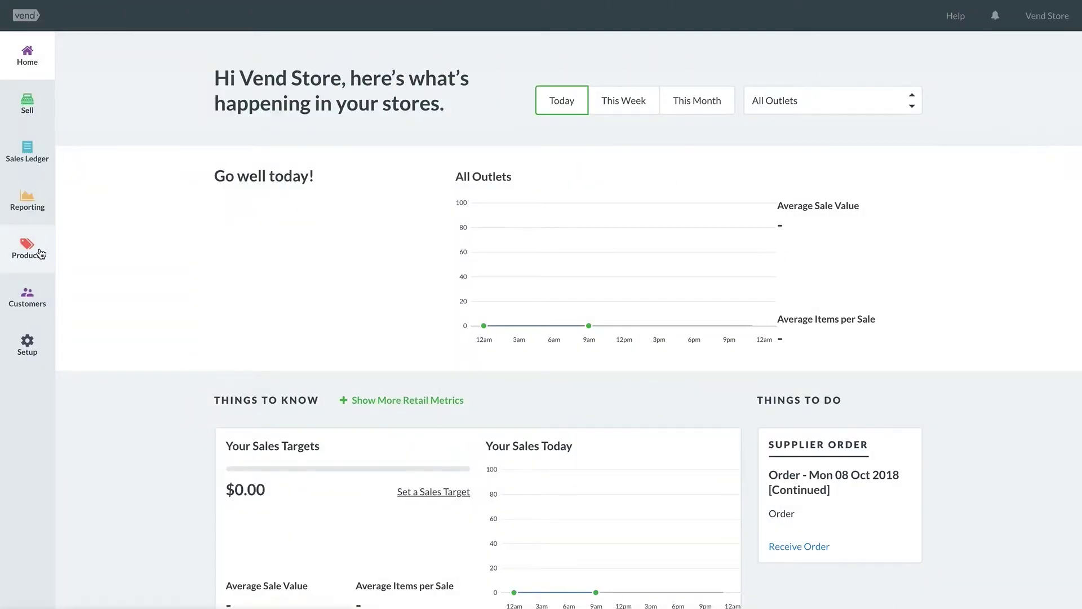
Go to Products > Inventory Counts and begin a new inventory count.
{"action": "left_click", "coordinate": [29, 248]}
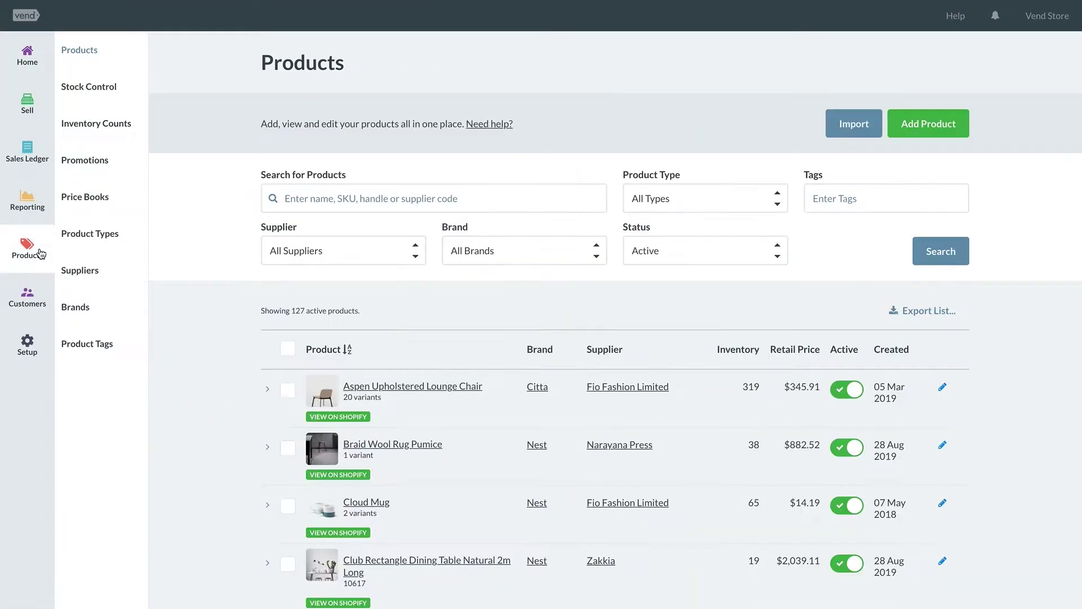
{"action": "left_click", "coordinate": [117, 134]}
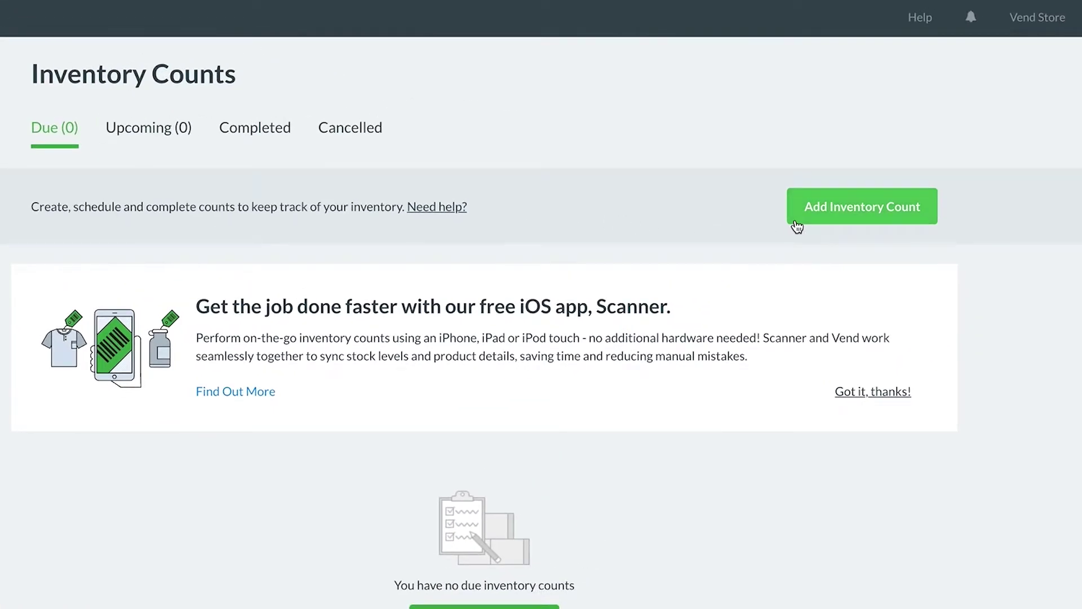
{"action": "left_click", "coordinate": [797, 225]}
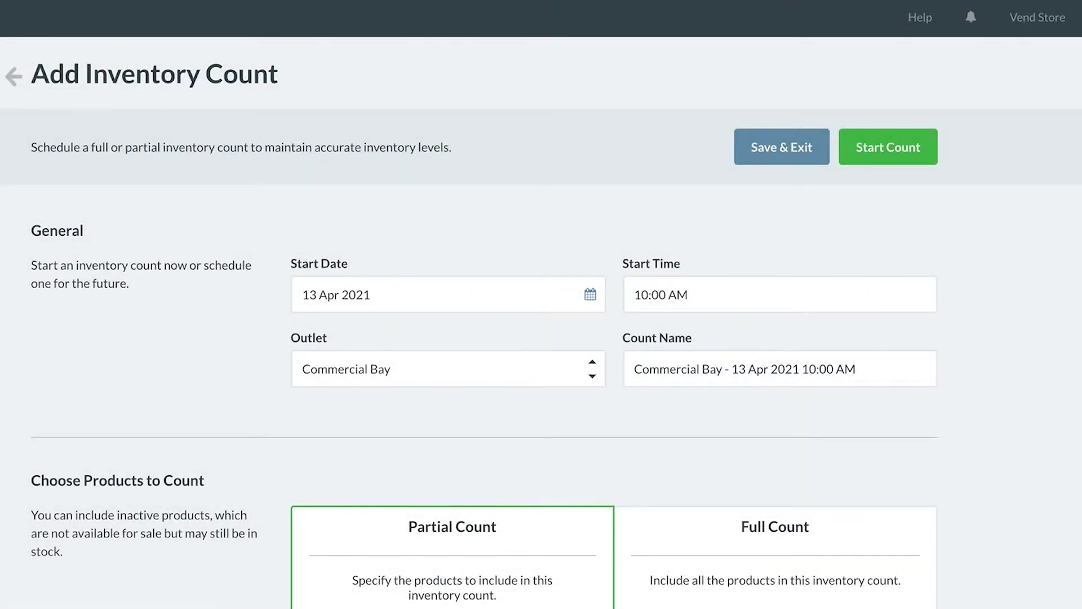
{"action": "scroll", "coordinate": [781, 416], "scroll_direction": "down", "scroll_amount": 2}
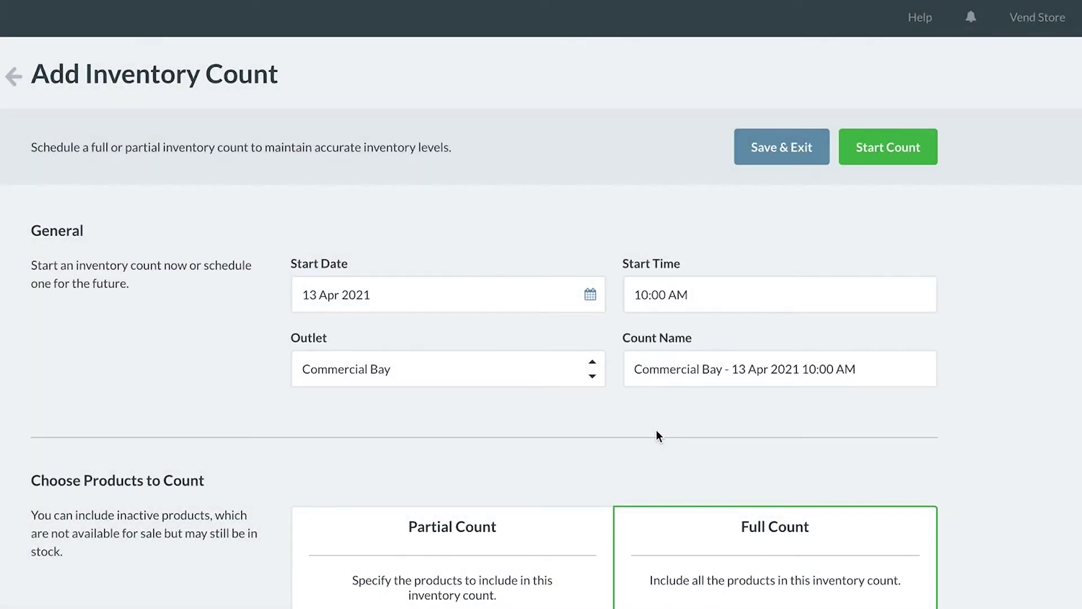
Start the full inventory count for the Commercial Bay outlet.
{"action": "left_click", "coordinate": [865, 160]}
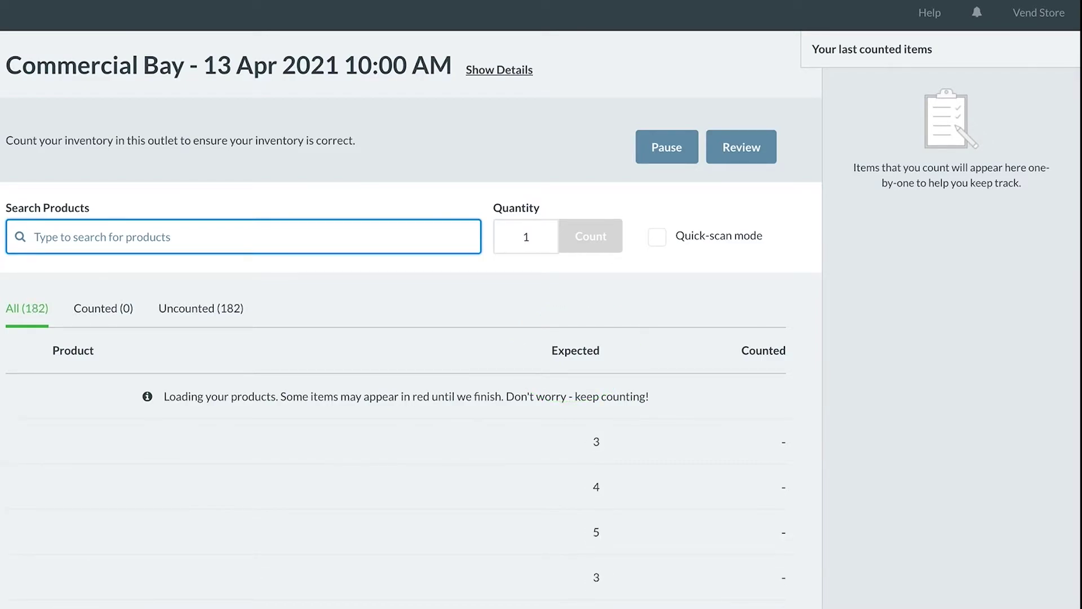
{"action": "type", "text": "Tove Oak Stool"}
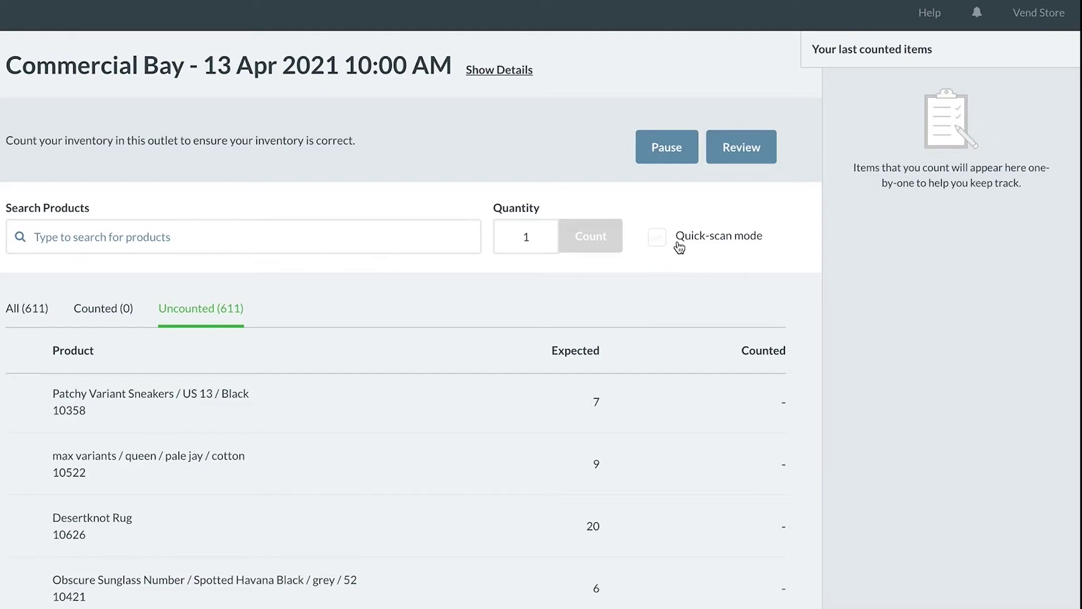
Switch on quick-scan mode for the Commercial Bay count.
{"action": "left_click", "coordinate": [677, 245]}
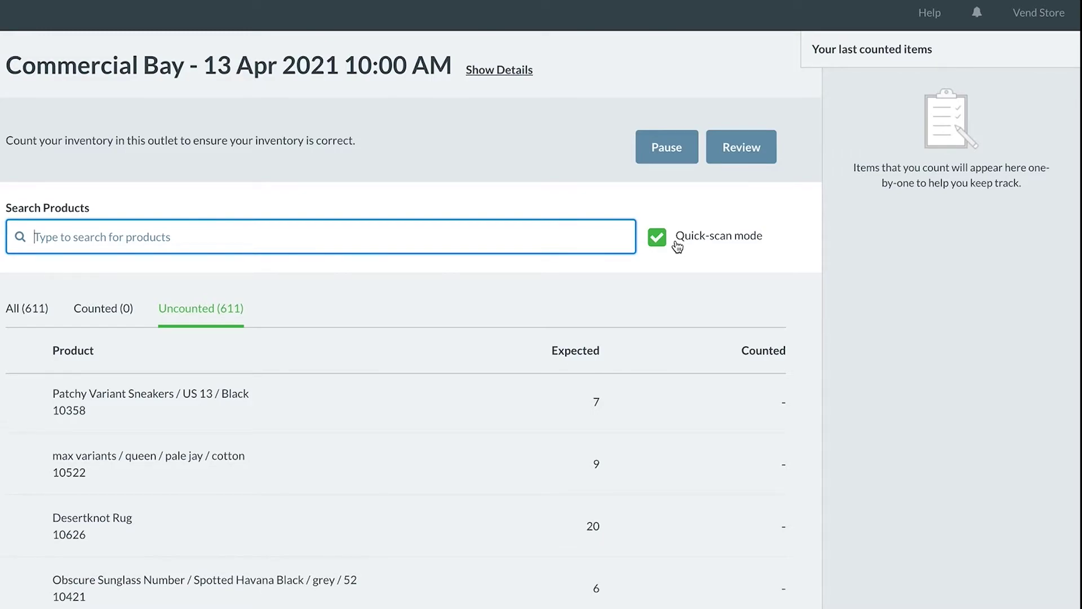
Turn quick-scan off and count one Tove Oak Stool from the 'Stool' search.
{"action": "left_click", "coordinate": [677, 246]}
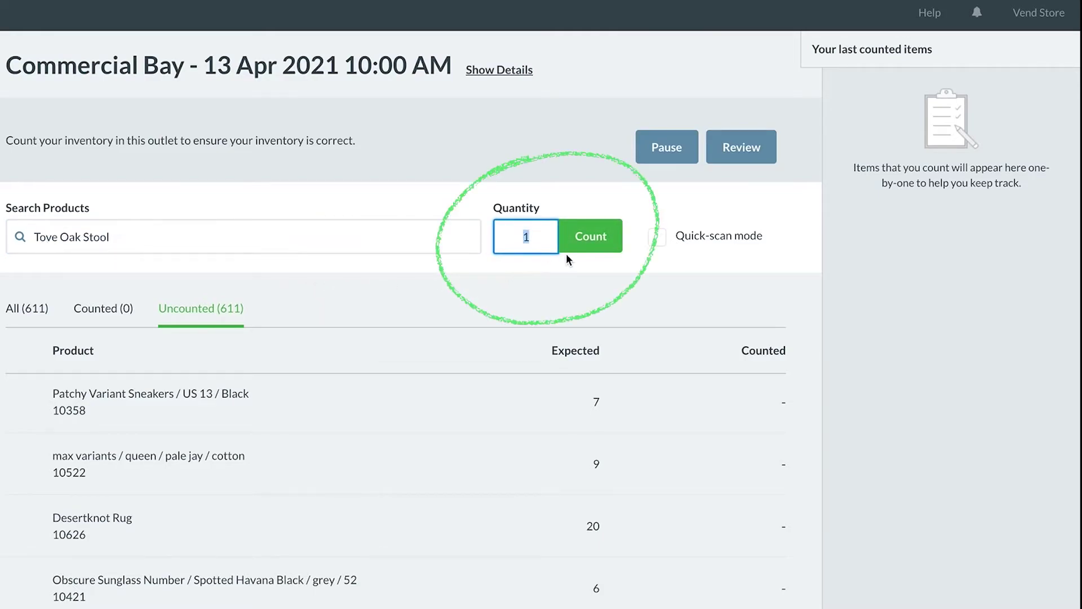
{"action": "type", "text": "Stoo"}
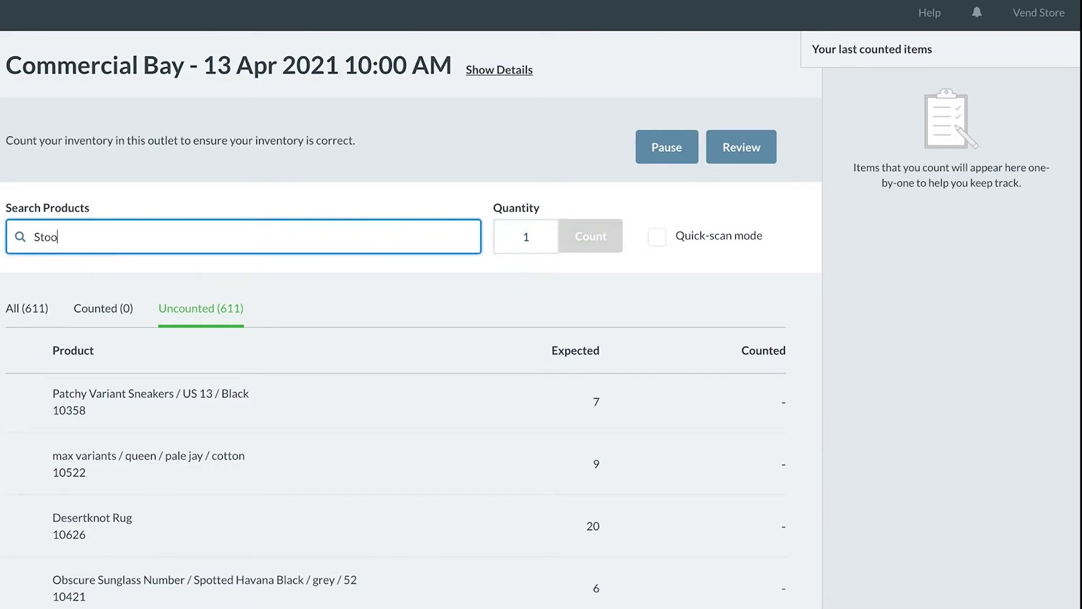
{"action": "type", "text": "l"}
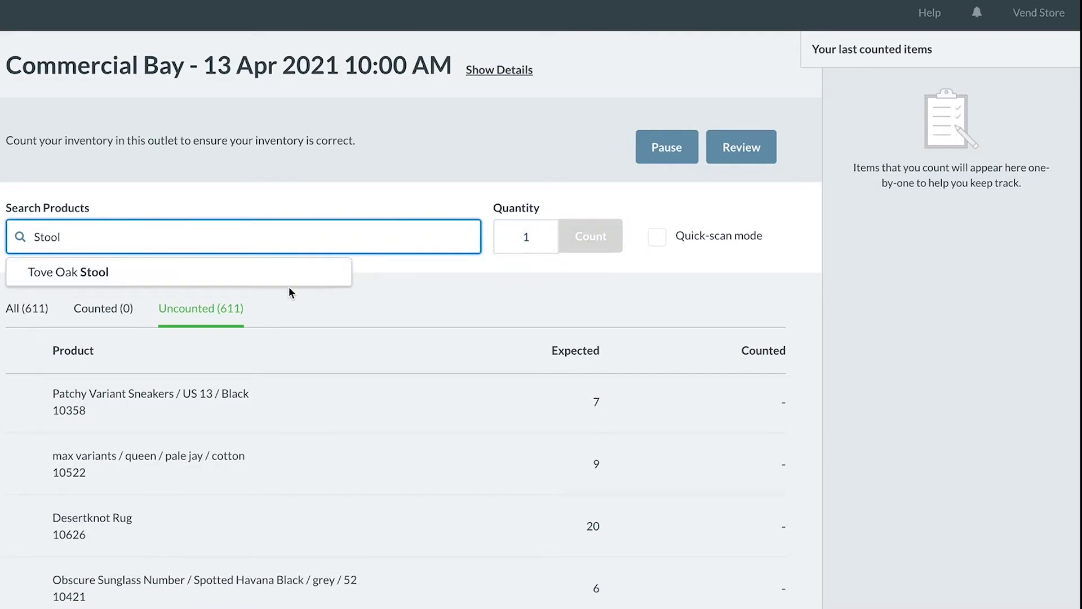
{"action": "left_click", "coordinate": [288, 277]}
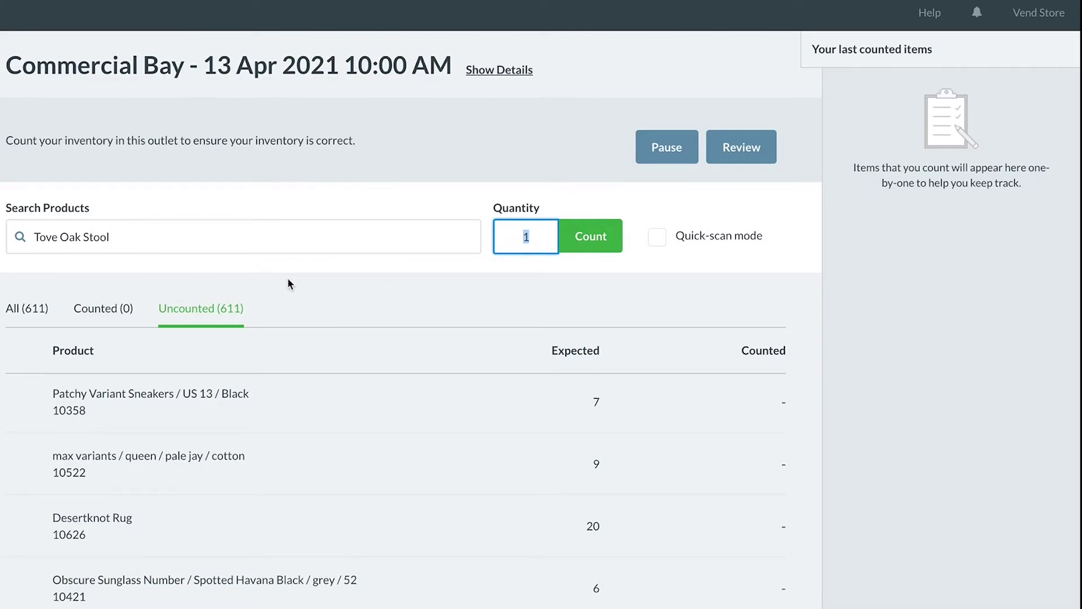
{"action": "left_click", "coordinate": [578, 237]}
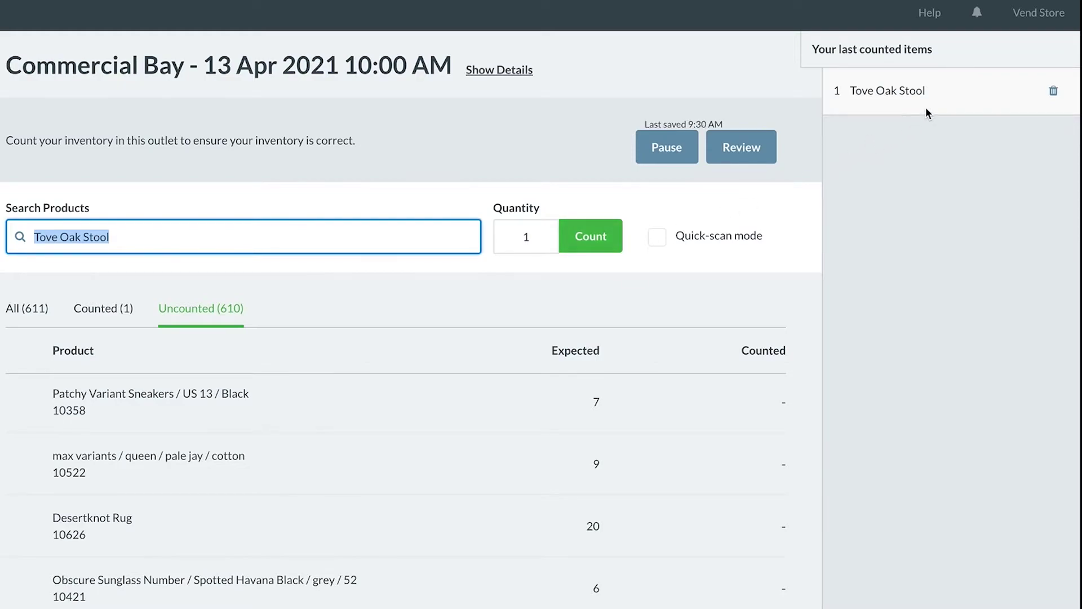
Delete the counted Tove Oak Stool, pause and reopen the count, then open Review.
{"action": "left_click", "coordinate": [1051, 93]}
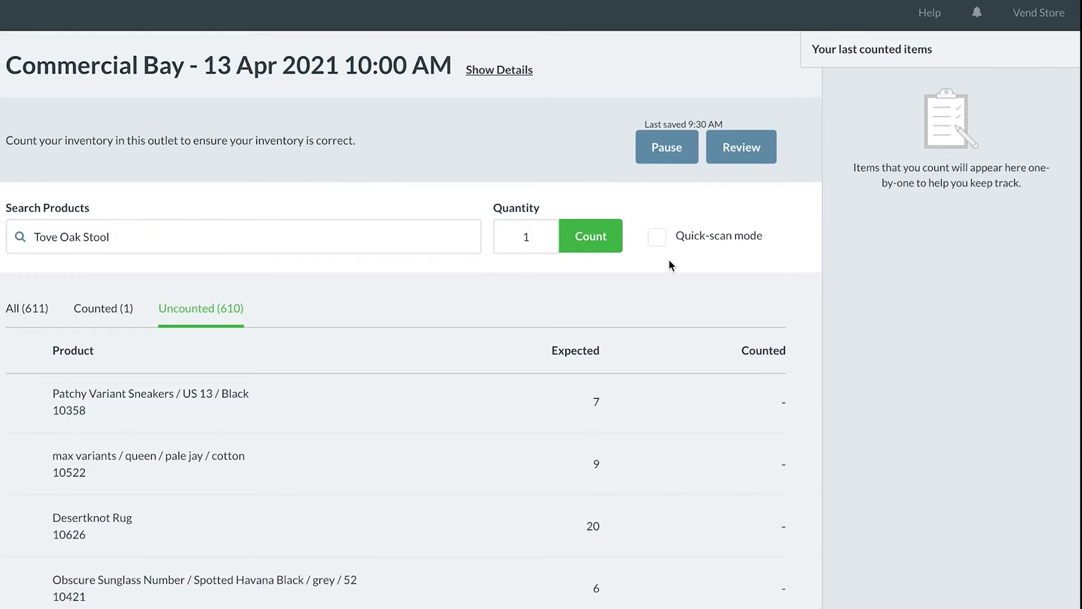
{"action": "left_click", "coordinate": [667, 149]}
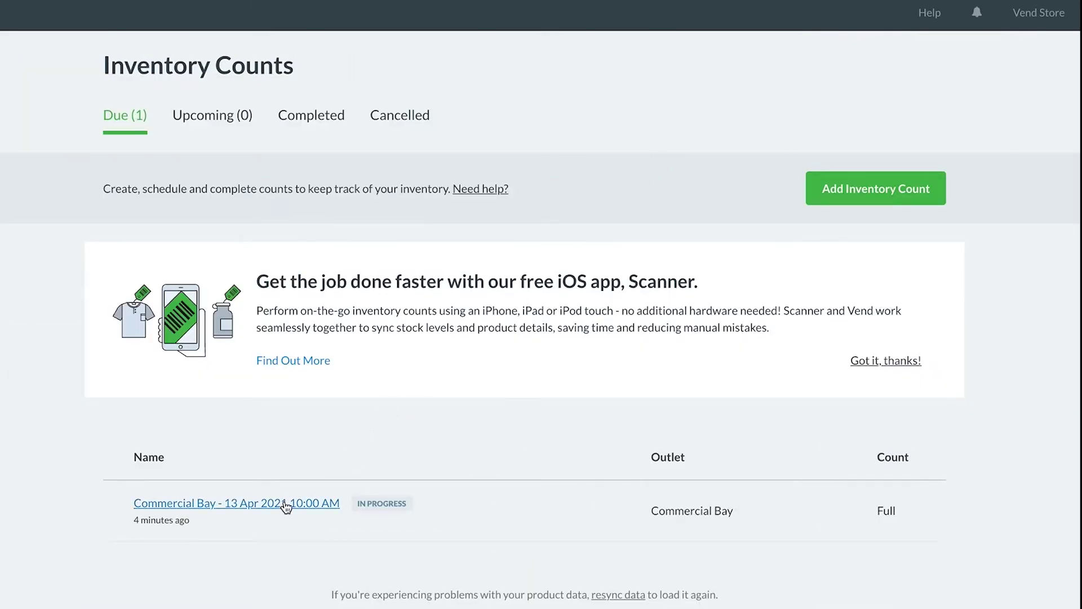
{"action": "left_click", "coordinate": [285, 504]}
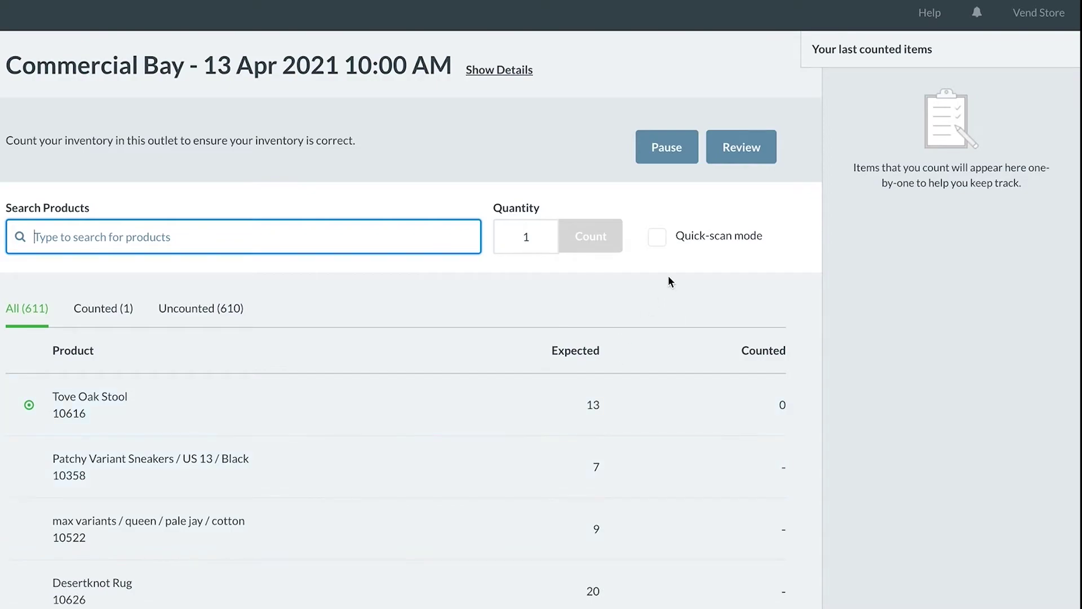
{"action": "left_click", "coordinate": [739, 163]}
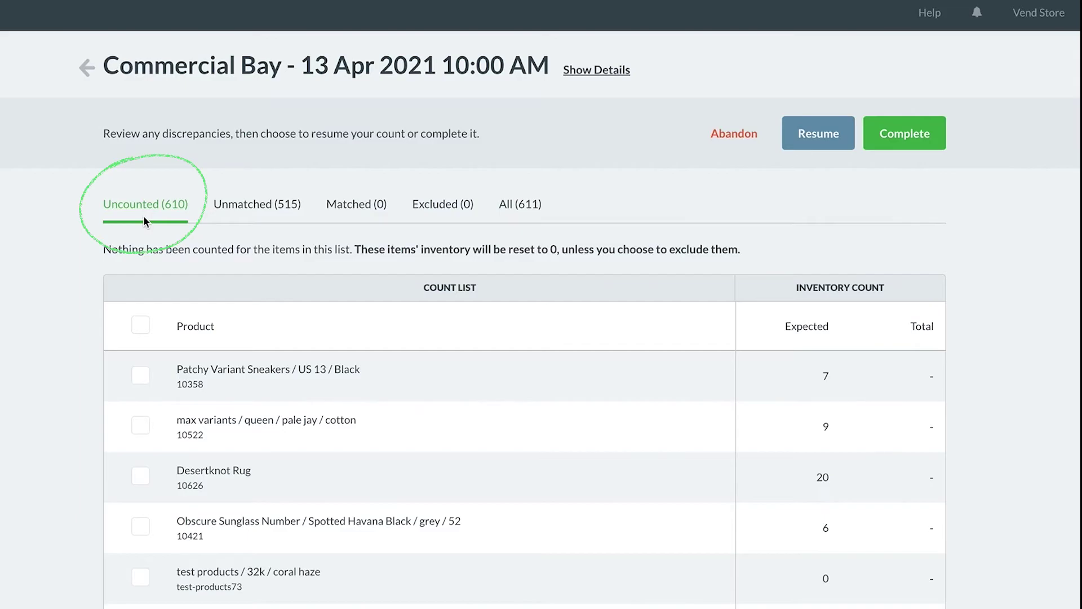
Browse the Unmatched, Matched, Excluded and All lists, then select Tove Oak Stool under Unmatched.
{"action": "left_click", "coordinate": [230, 217]}
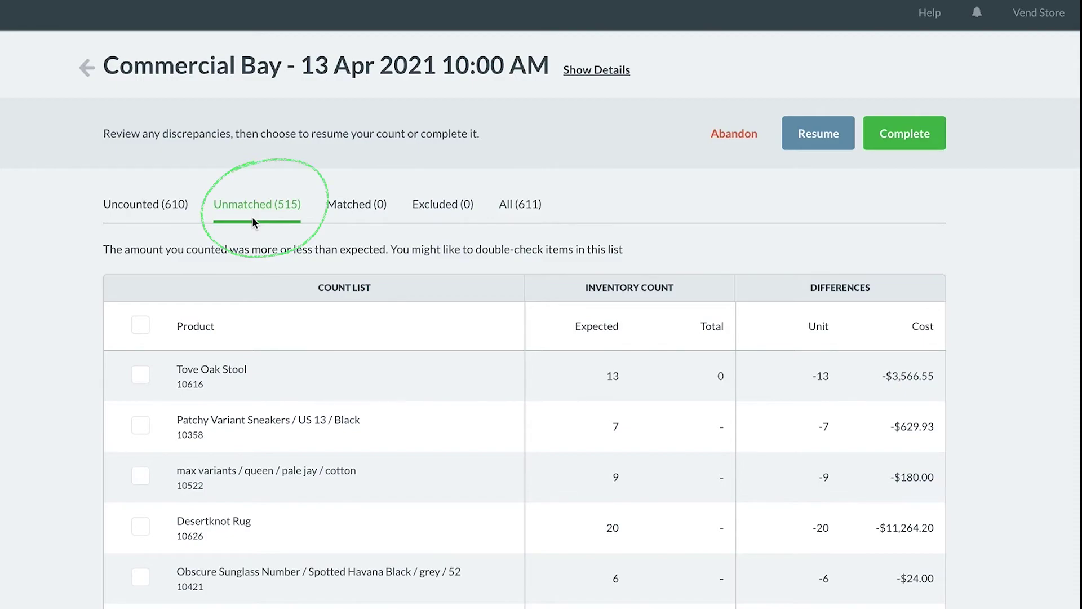
{"action": "left_click", "coordinate": [343, 221]}
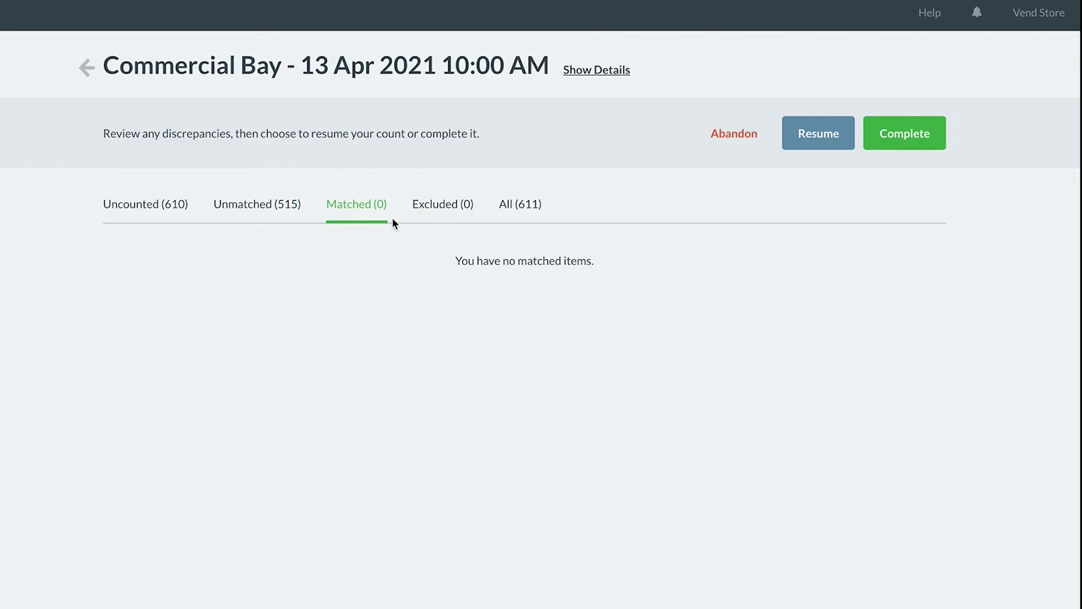
{"action": "left_click", "coordinate": [428, 222]}
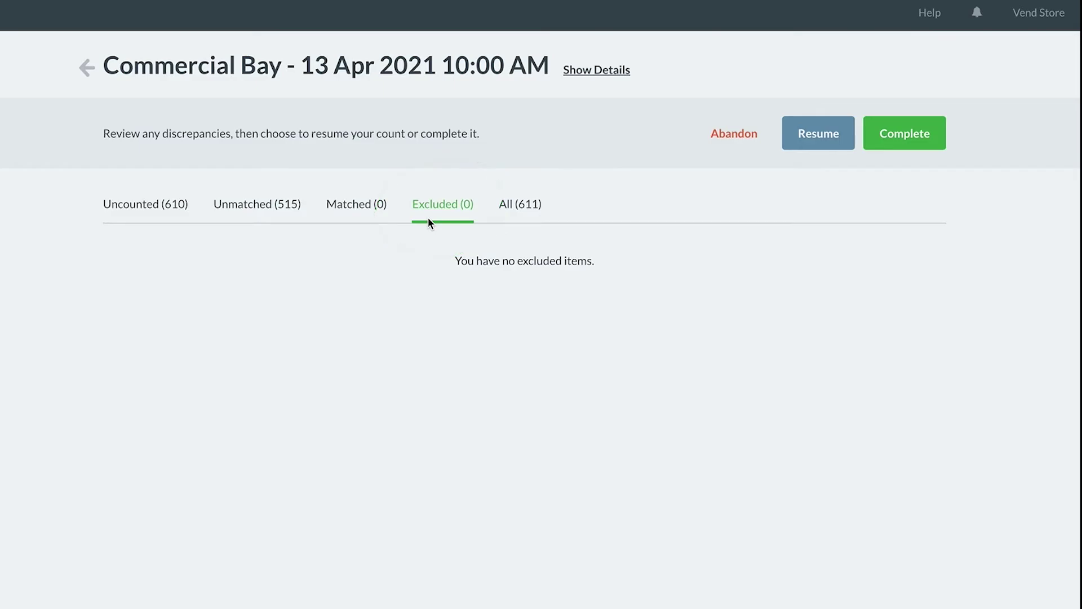
{"action": "left_click", "coordinate": [509, 216]}
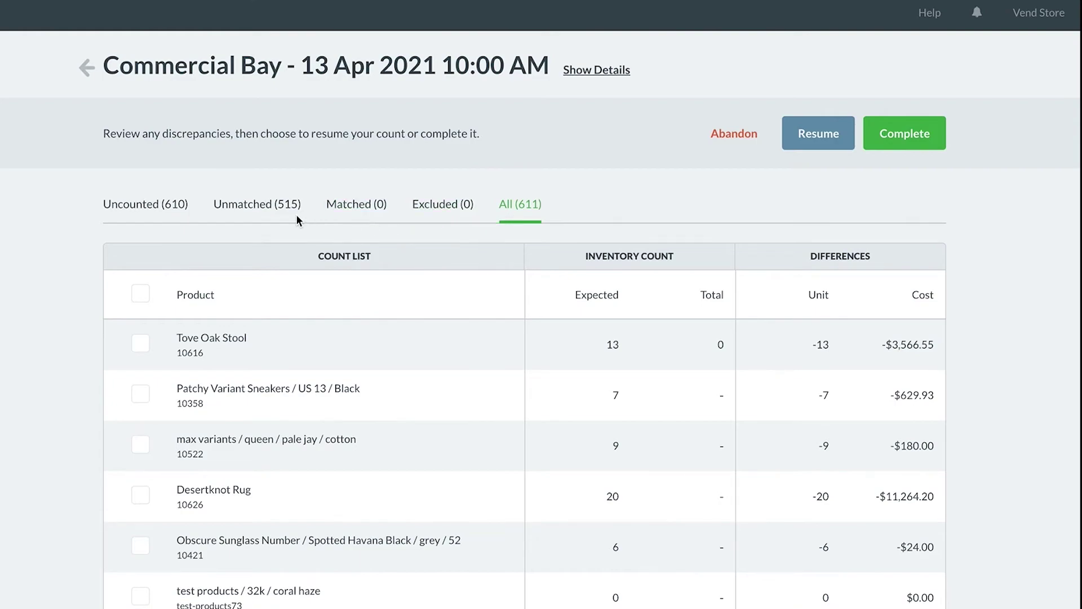
{"action": "left_click", "coordinate": [251, 210]}
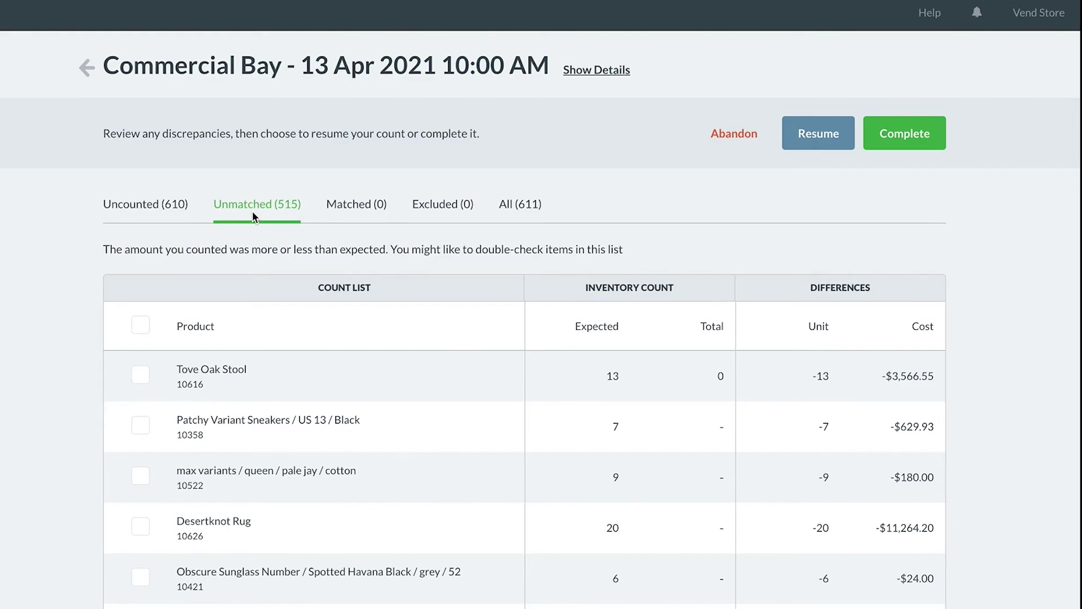
{"action": "left_click", "coordinate": [140, 377]}
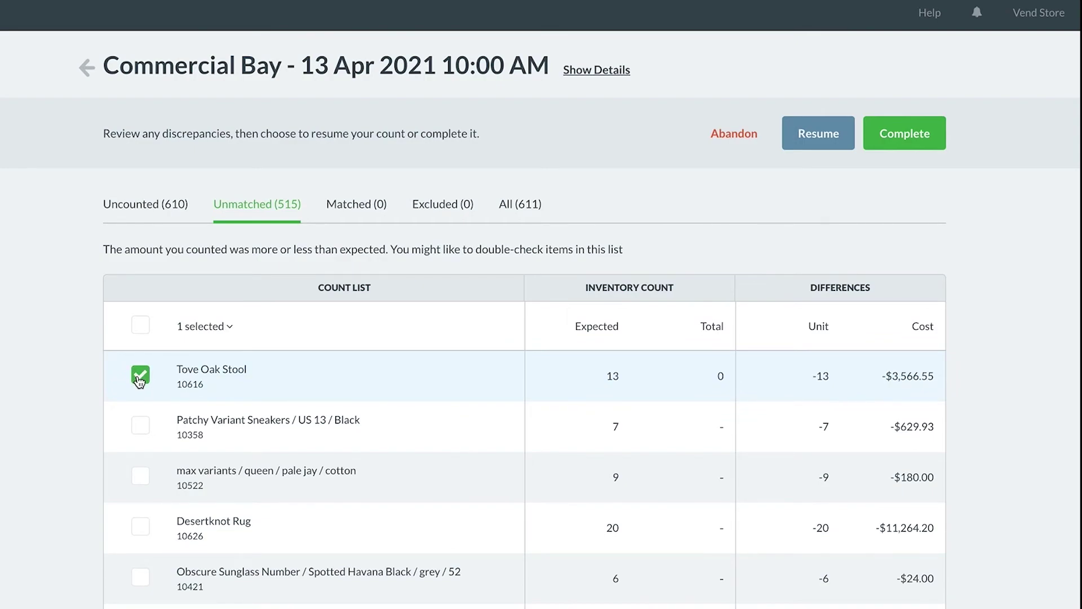
{"action": "left_click", "coordinate": [223, 332]}
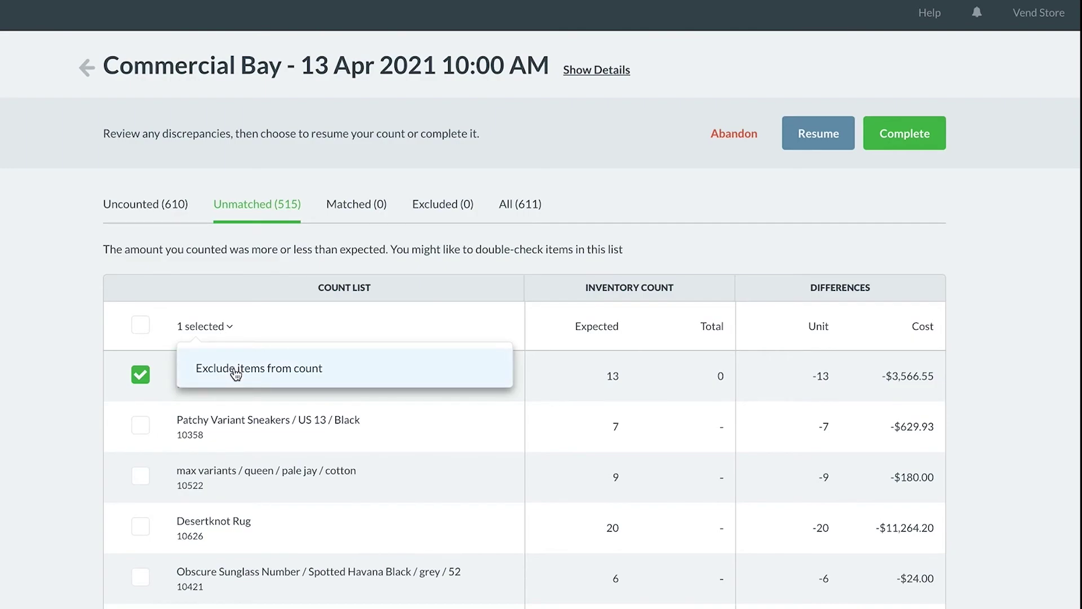
{"action": "left_click", "coordinate": [235, 371]}
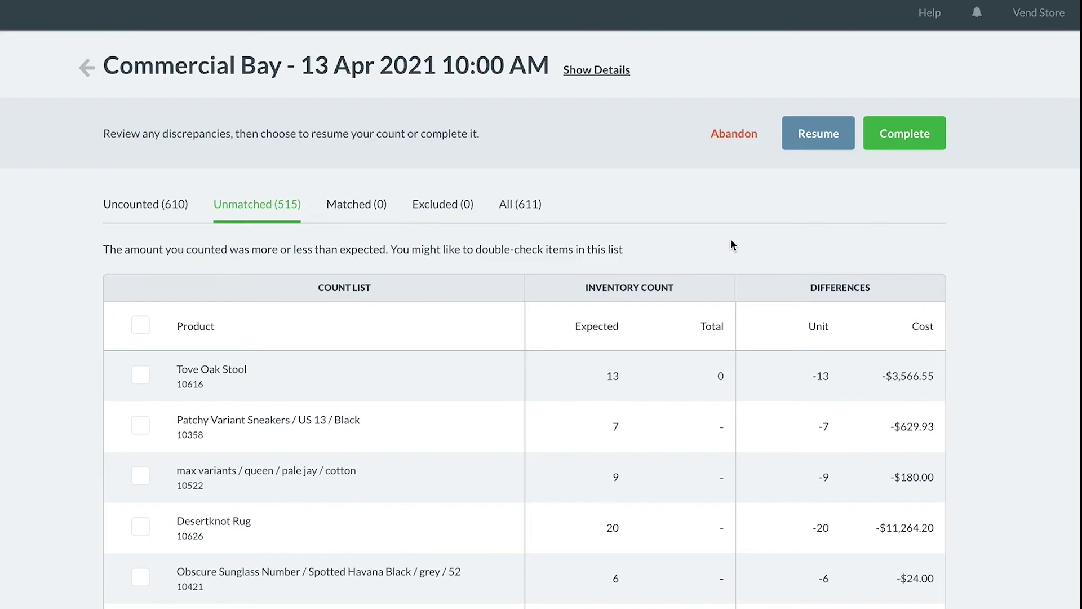
{"action": "left_click", "coordinate": [769, 141]}
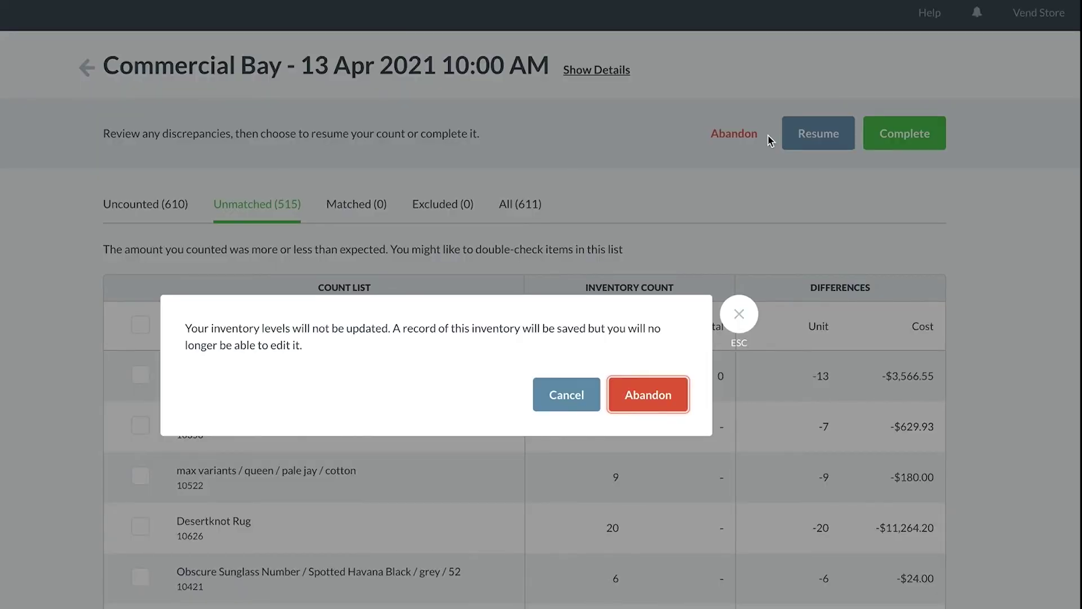
{"action": "left_click", "coordinate": [733, 313]}
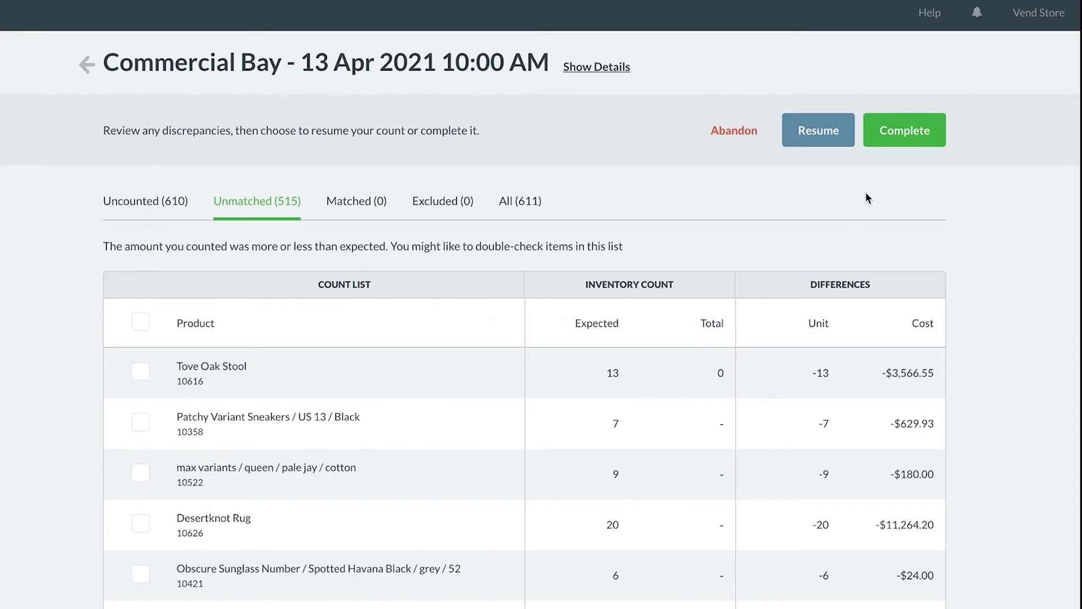
Complete the Commercial Bay stocktake and confirm Submit in the Complete Stocktake dialog.
{"action": "left_click", "coordinate": [900, 145]}
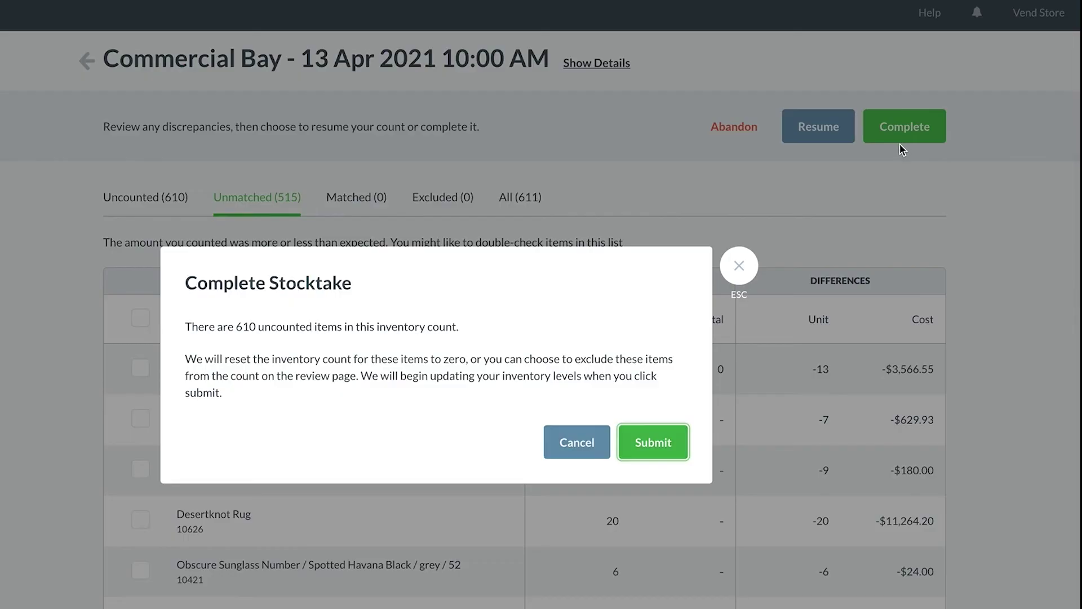
{"action": "left_click", "coordinate": [653, 448]}
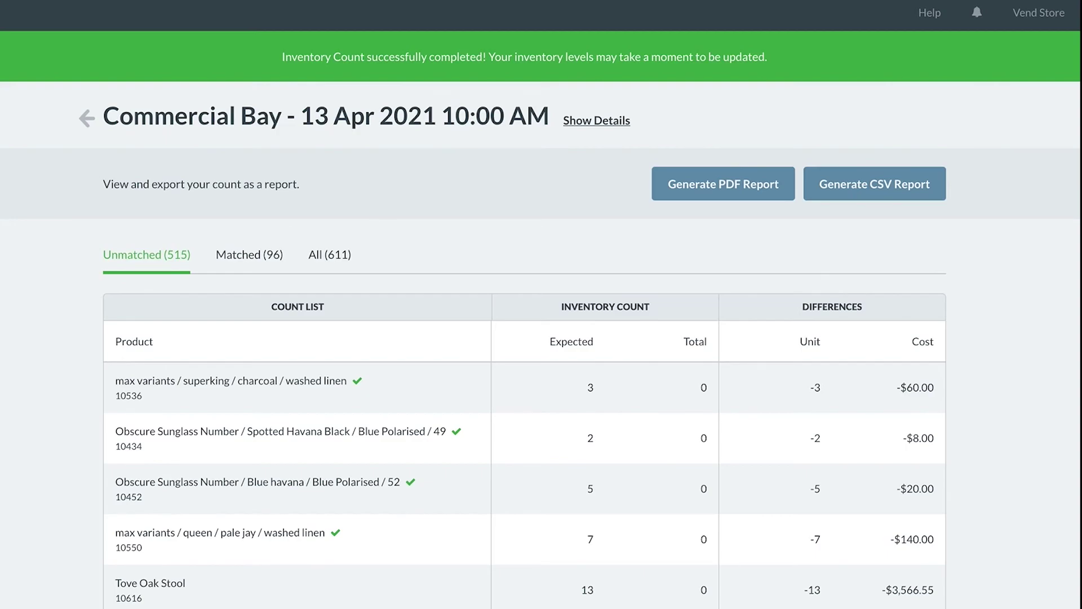